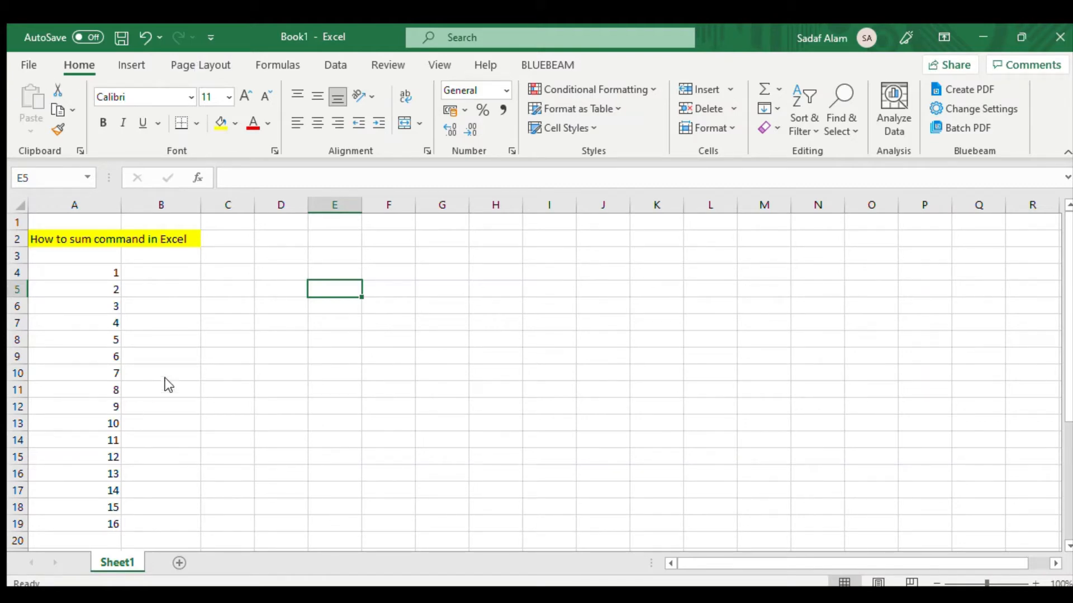
Enter a SUM formula in A20 that totals the numbers in A4:A19.
left_click_drag(92, 269, 89, 522)
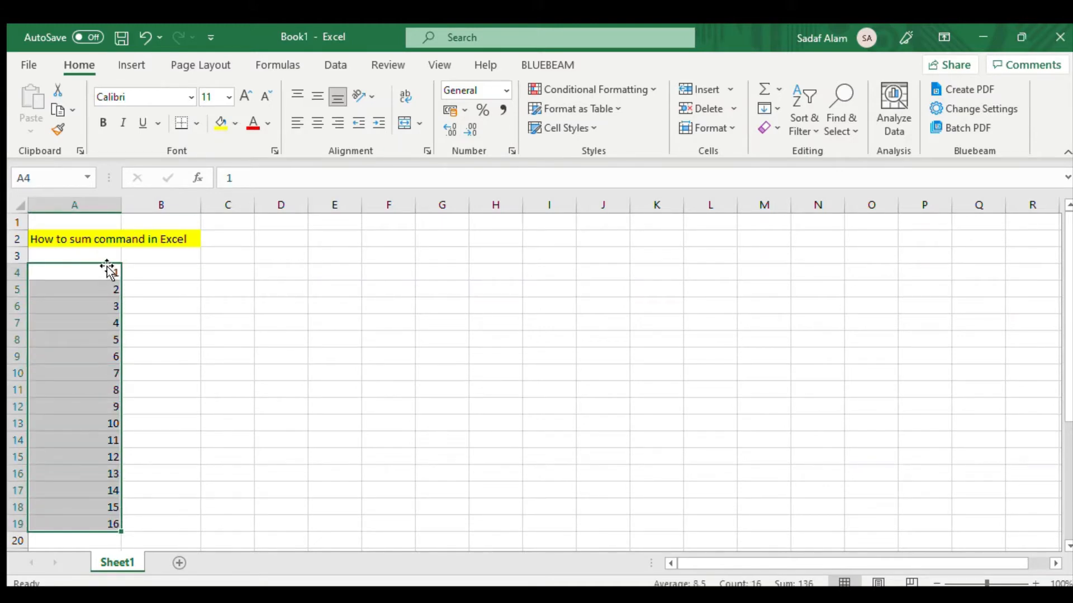
scroll(106, 500, "down", 2)
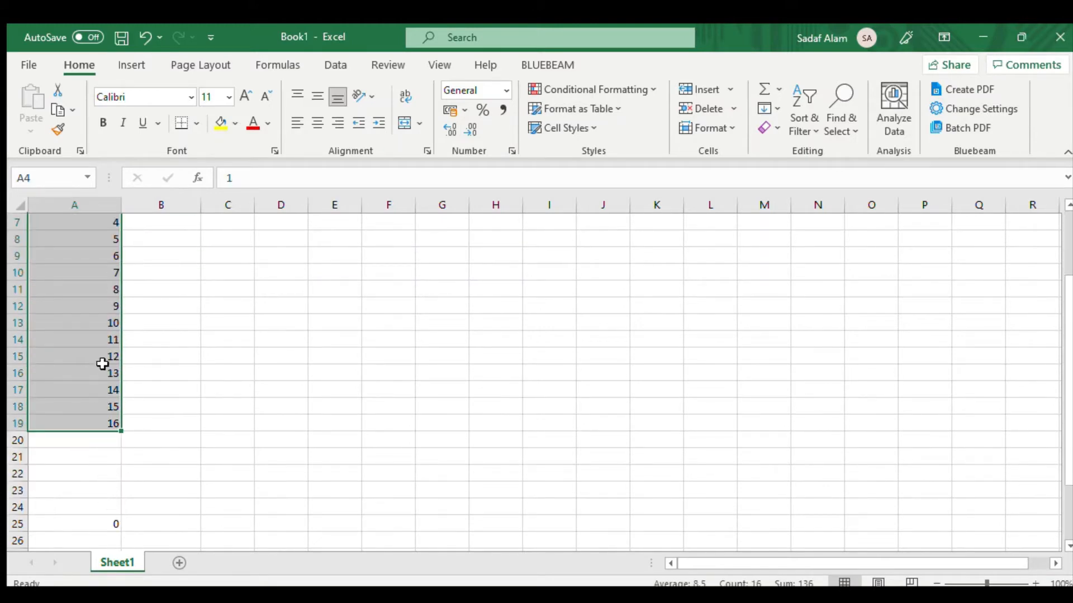
scroll(93, 292, "up", 2)
scroll(93, 343, "down", 3)
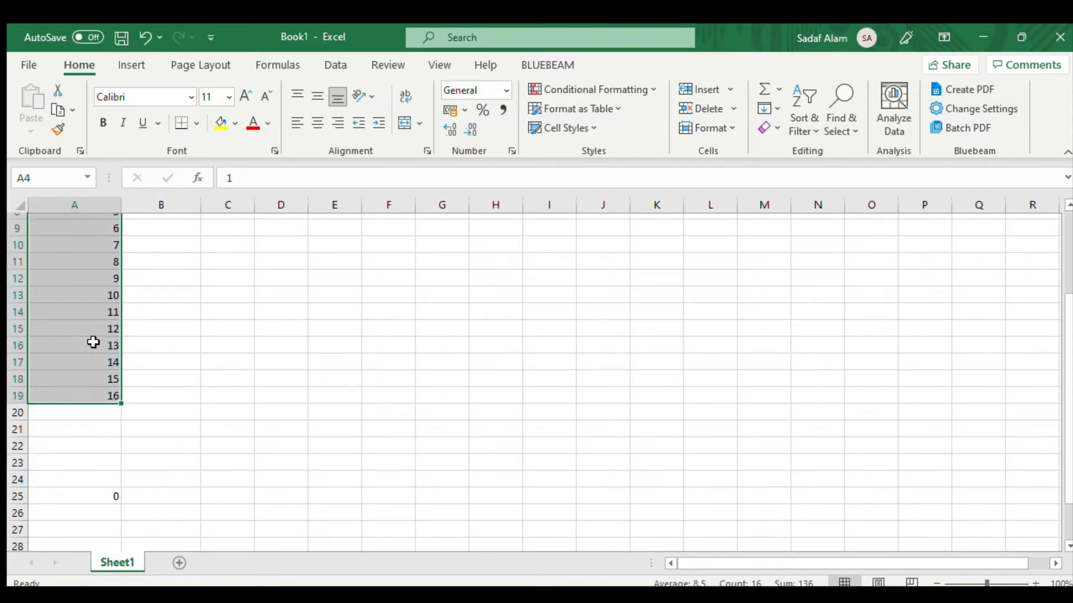
left_click(98, 390)
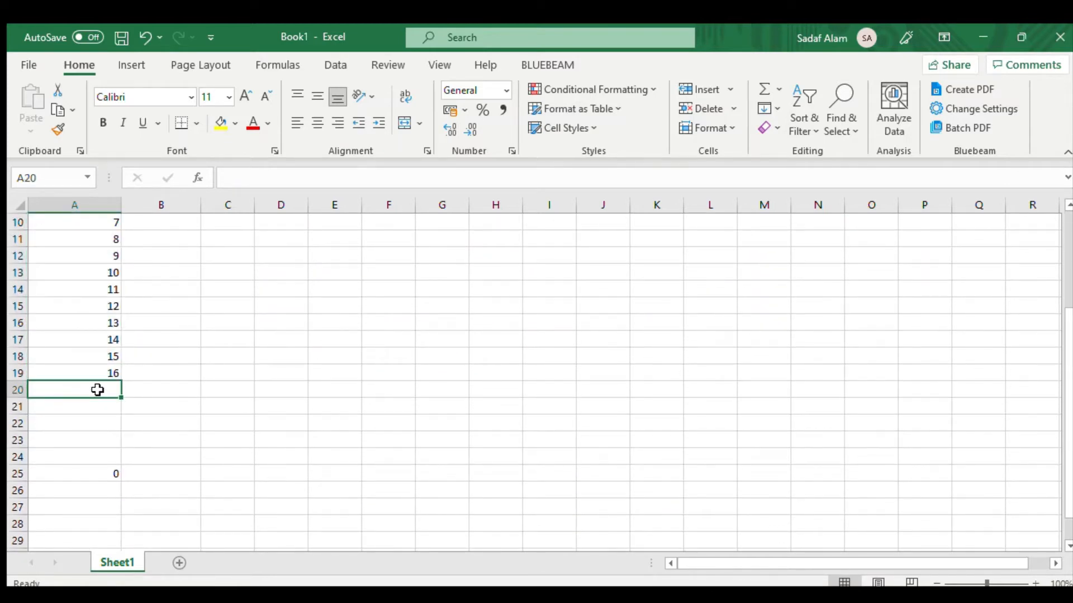
type("=")
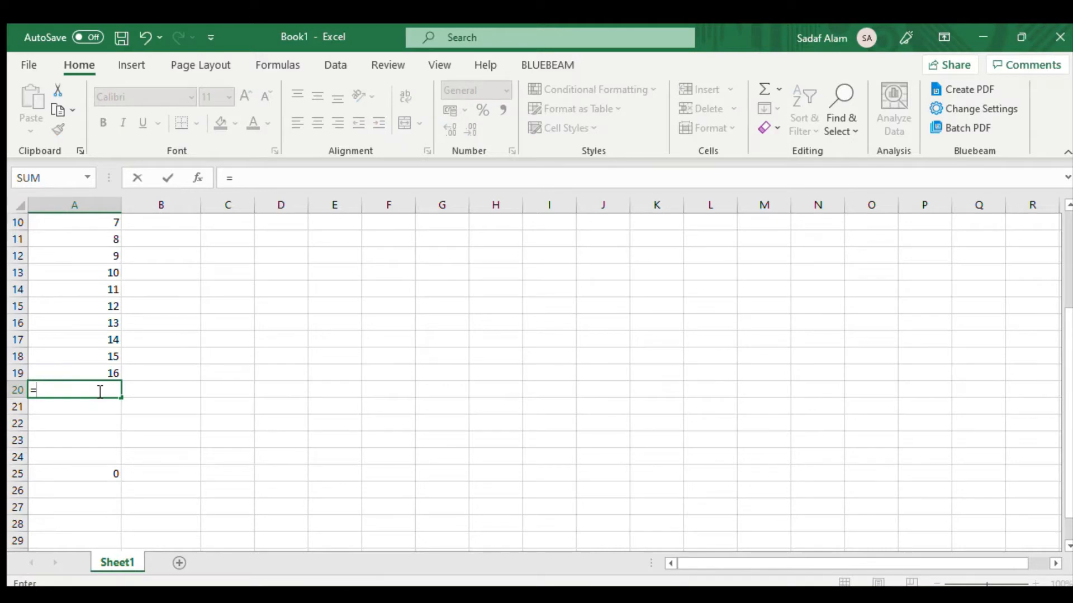
type("sum(")
scroll(102, 338, "up", 3)
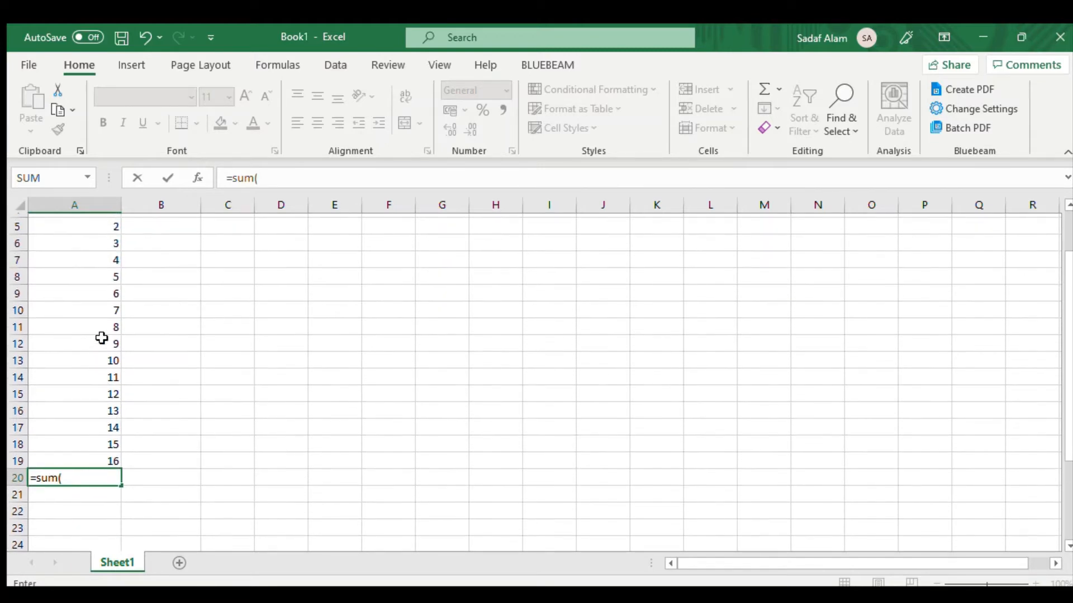
left_click_drag(105, 274, 105, 521)
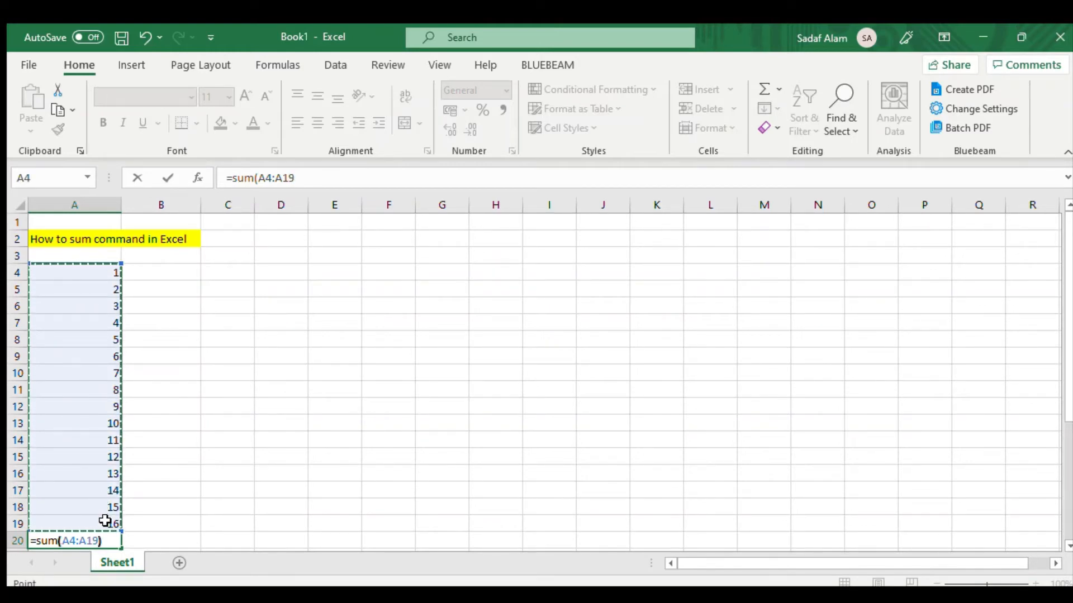
type(")")
key("Return")
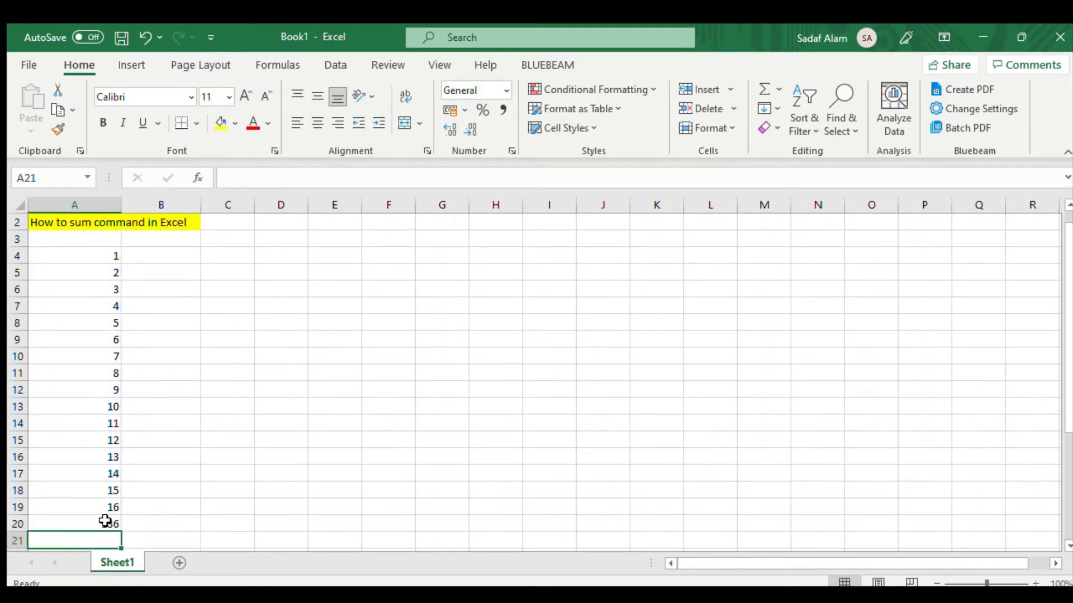
Fill the total cell A20 with yellow and inspect the range its SUM formula refers to.
left_click(107, 521)
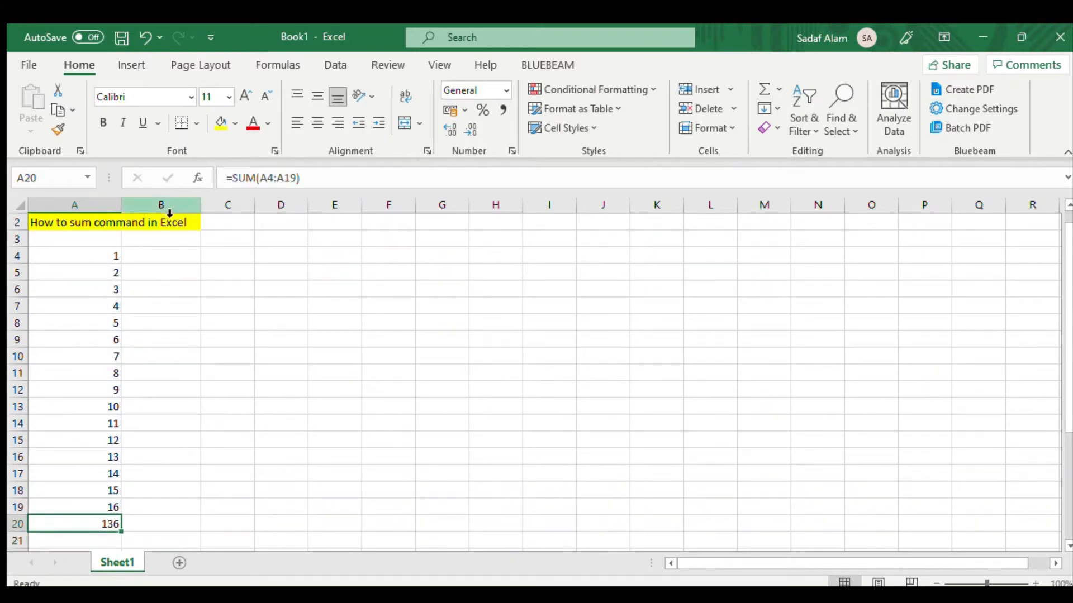
left_click(221, 123)
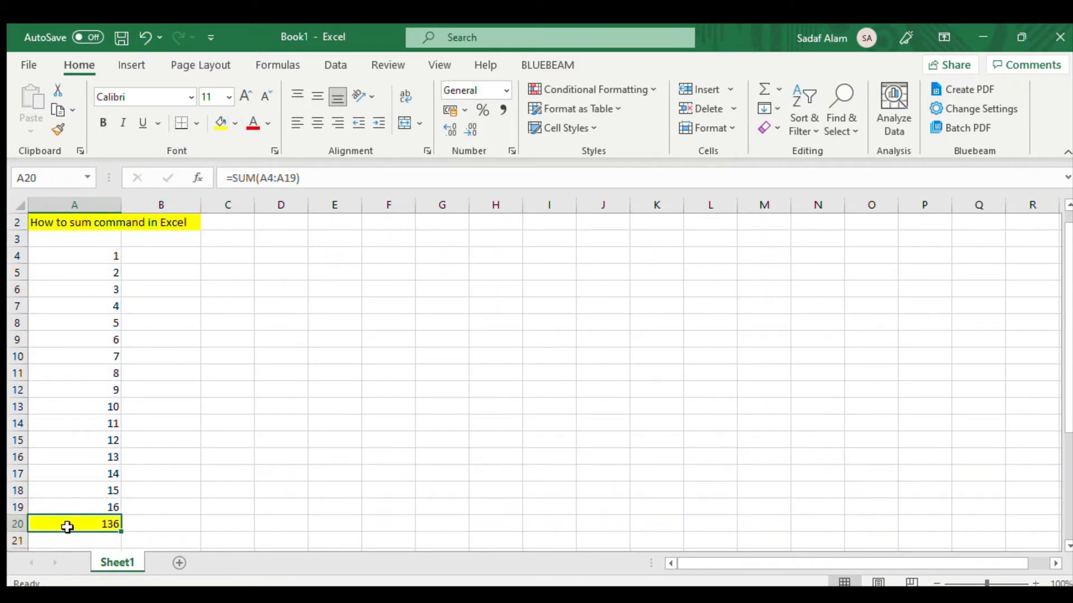
double_click(98, 524)
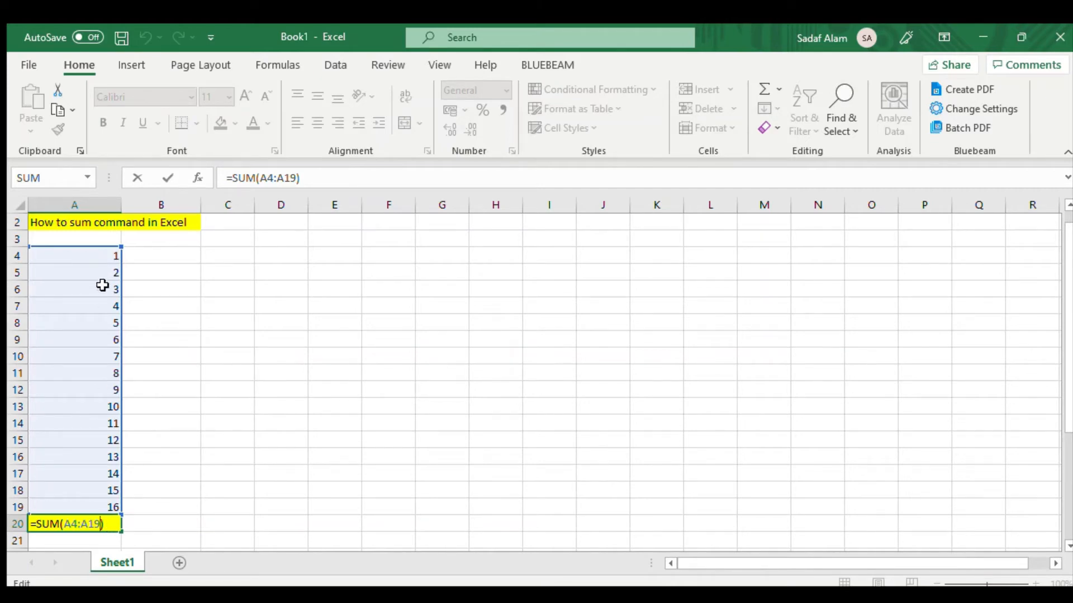
key("Return")
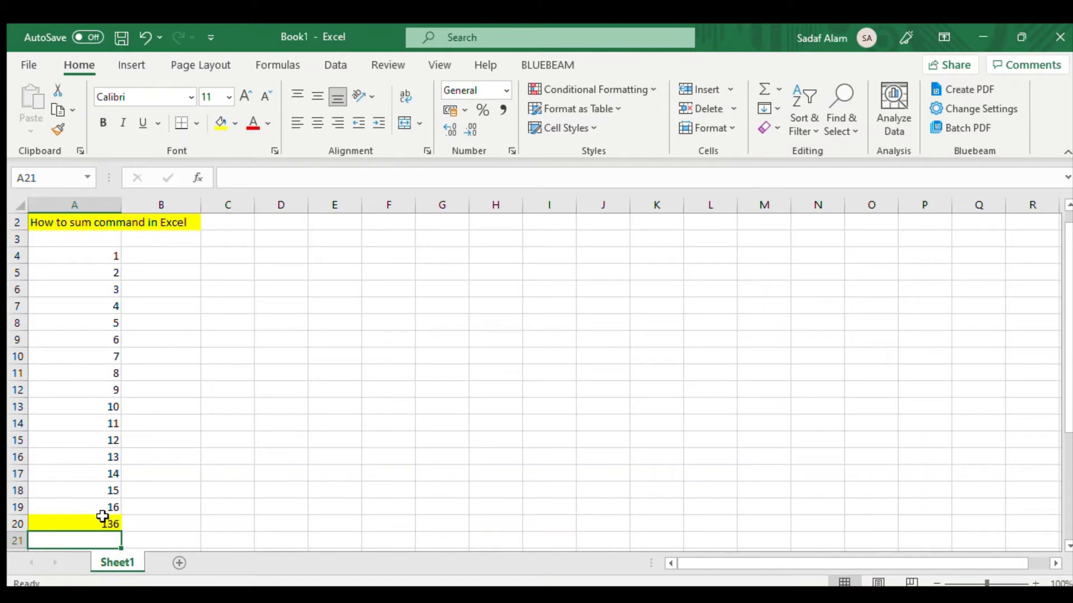
Center the contents of column A horizontally.
left_click(105, 205)
left_click(317, 123)
left_click(368, 278)
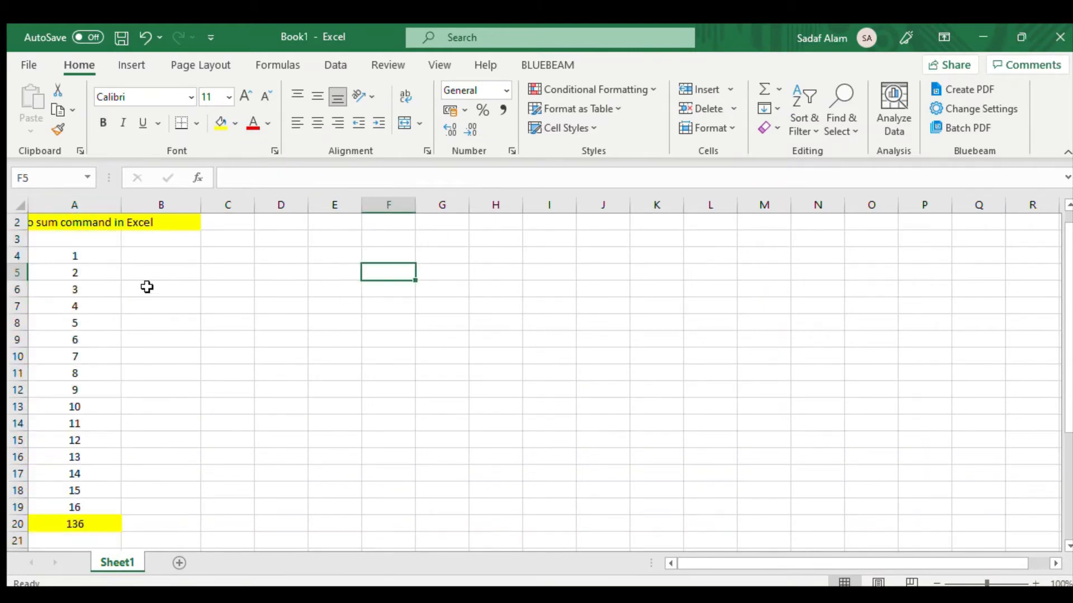
Enter the numbers 1, 2 and 3 in cells B4, B5 and B6.
left_click(164, 254)
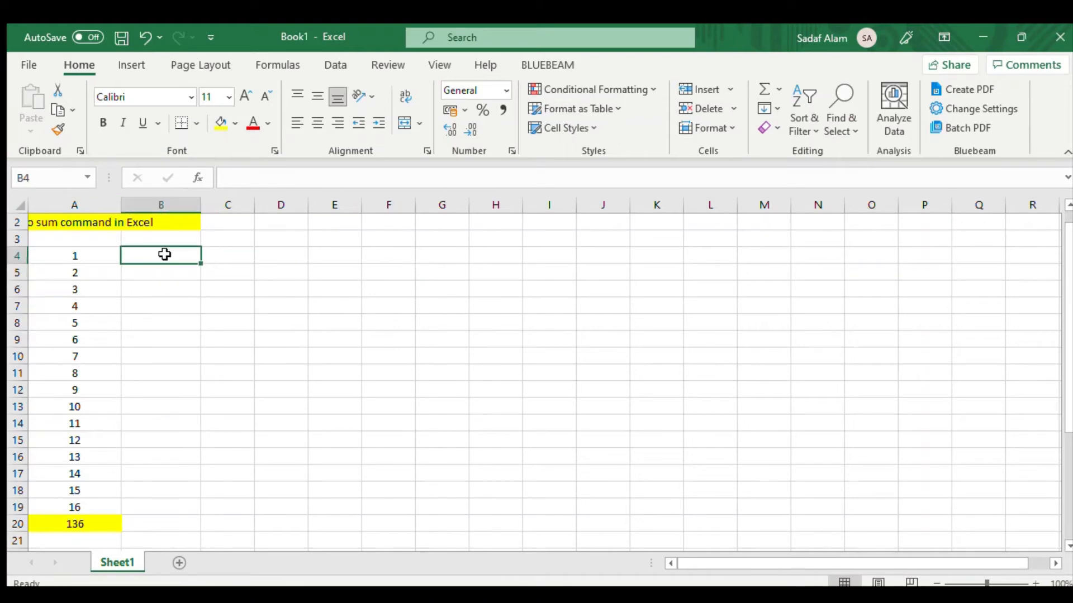
type("1")
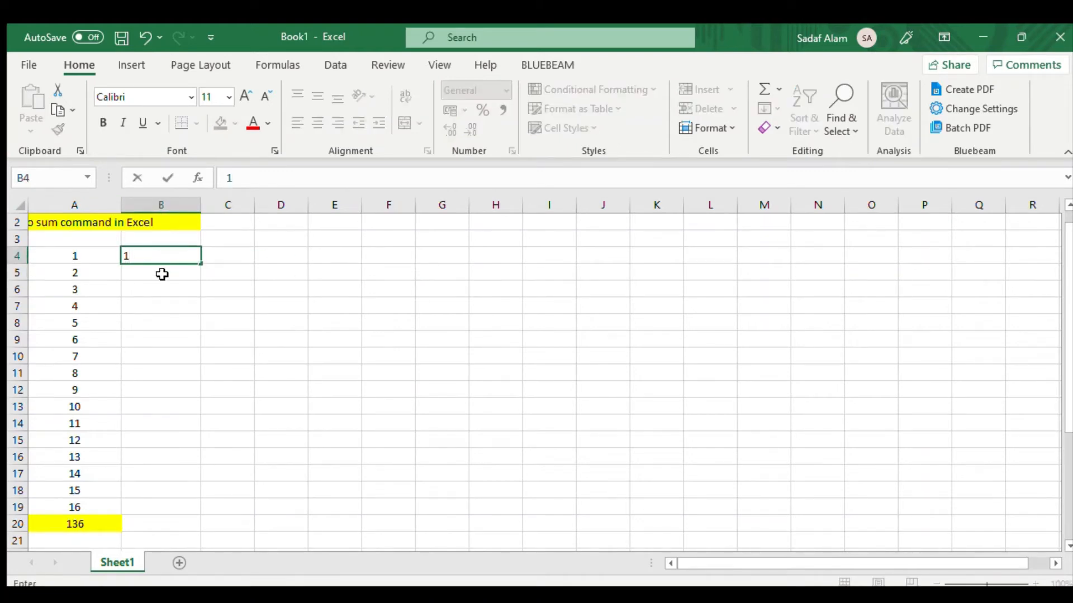
left_click(162, 272)
type("2")
left_click(171, 289)
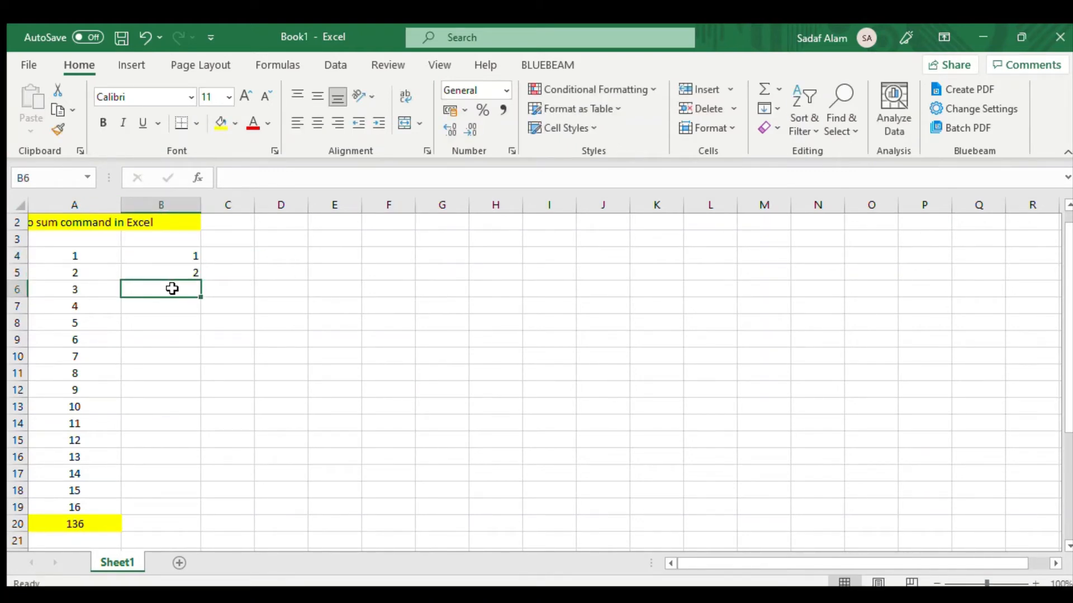
type("3")
left_click(248, 309)
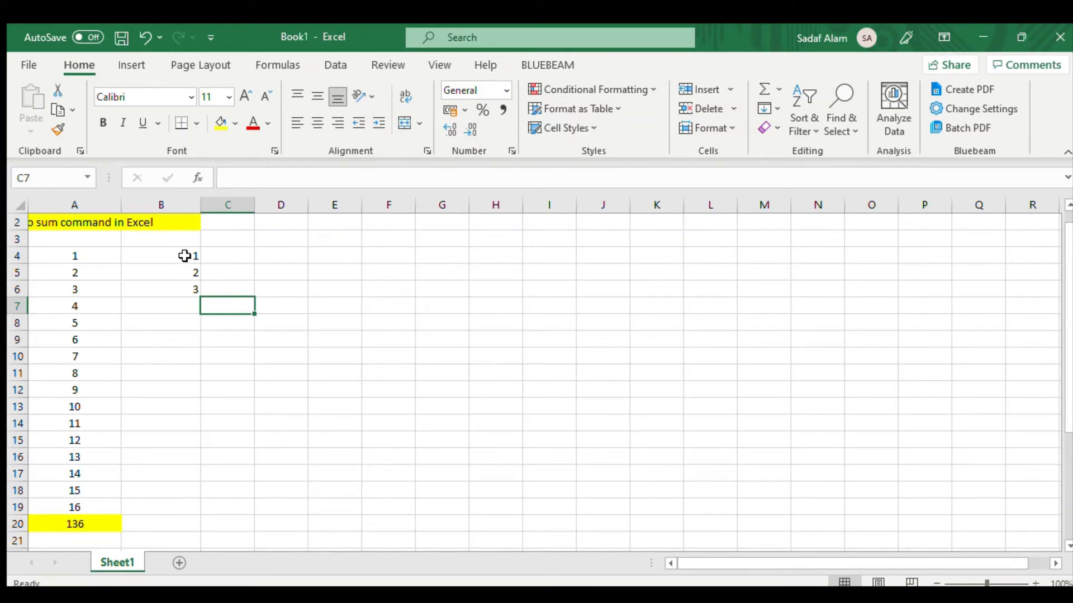
Extend the number series that starts in B4:B6 down column B to row 476.
left_click_drag(184, 255, 183, 293)
double_click(201, 297)
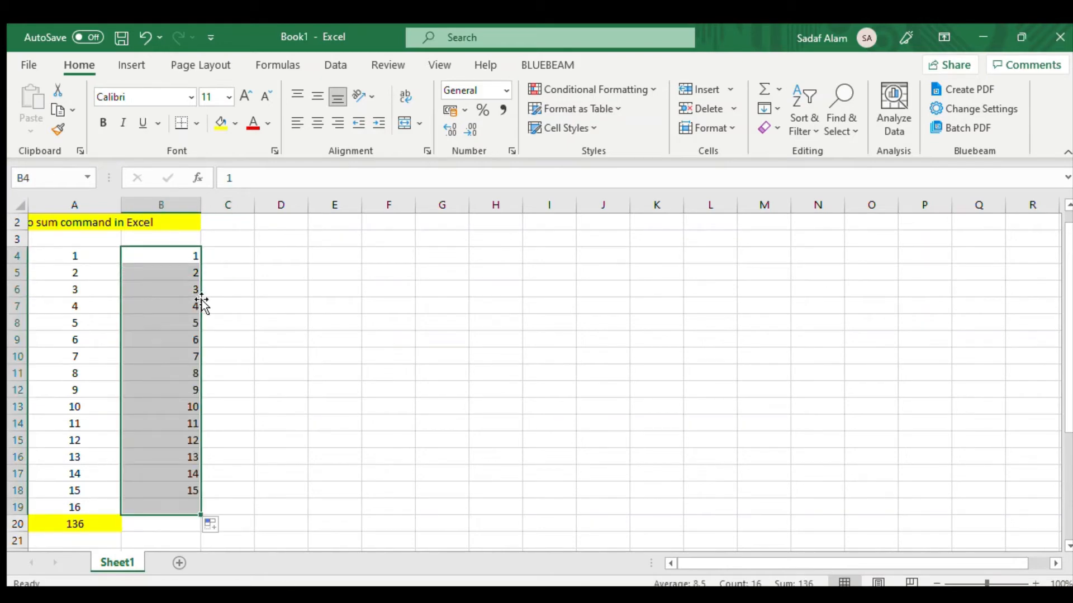
scroll(216, 332, "down", 2)
scroll(215, 332, "down", 1)
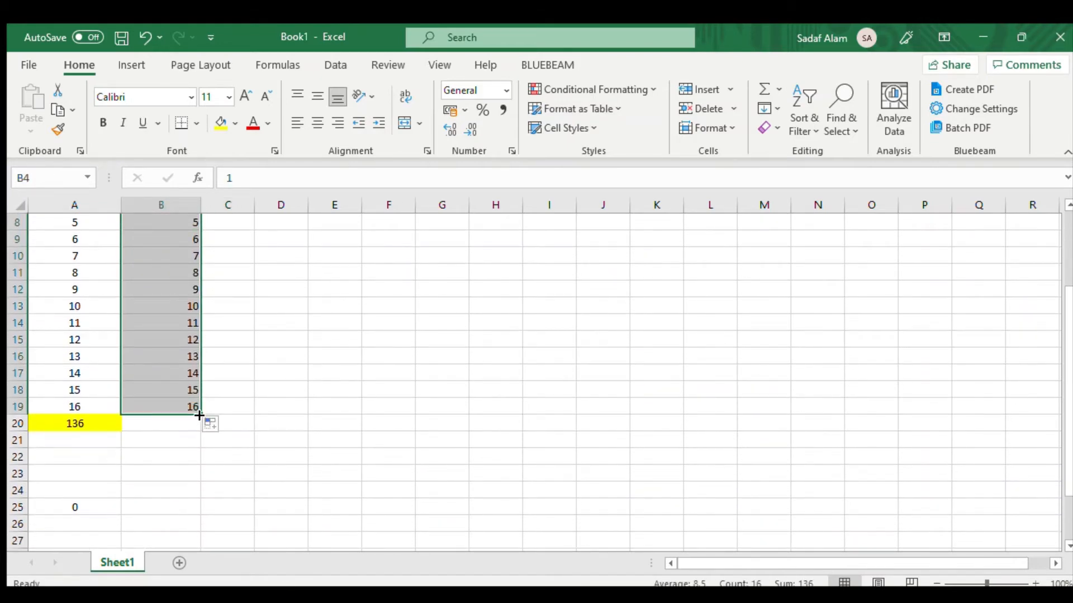
left_click_drag(201, 414, 199, 530)
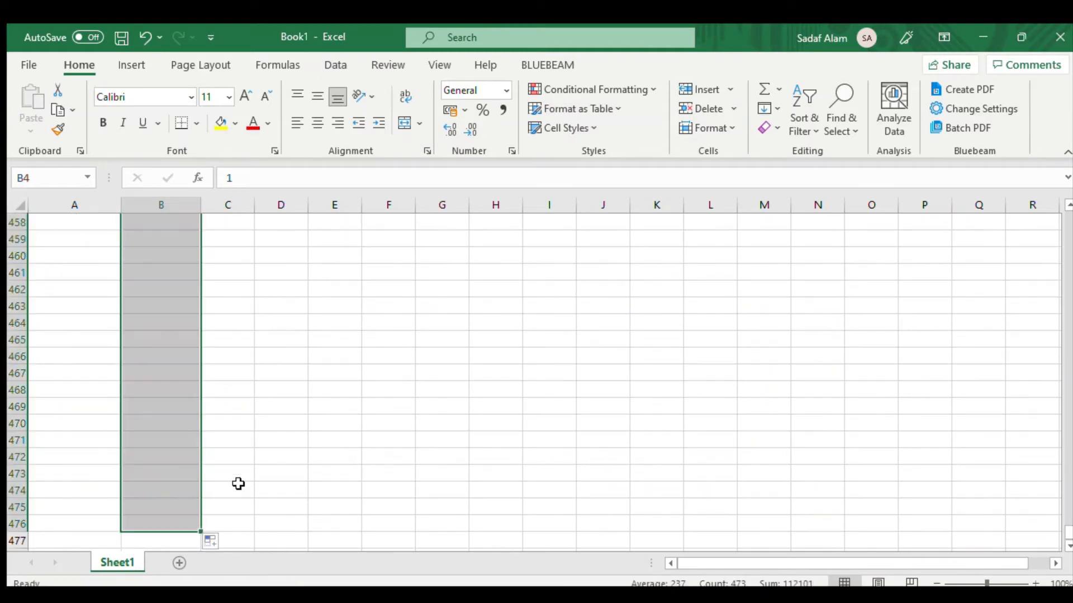
Return to B4 and select the whole number series in column B down to its last value in B476.
scroll(223, 433, "up", 13)
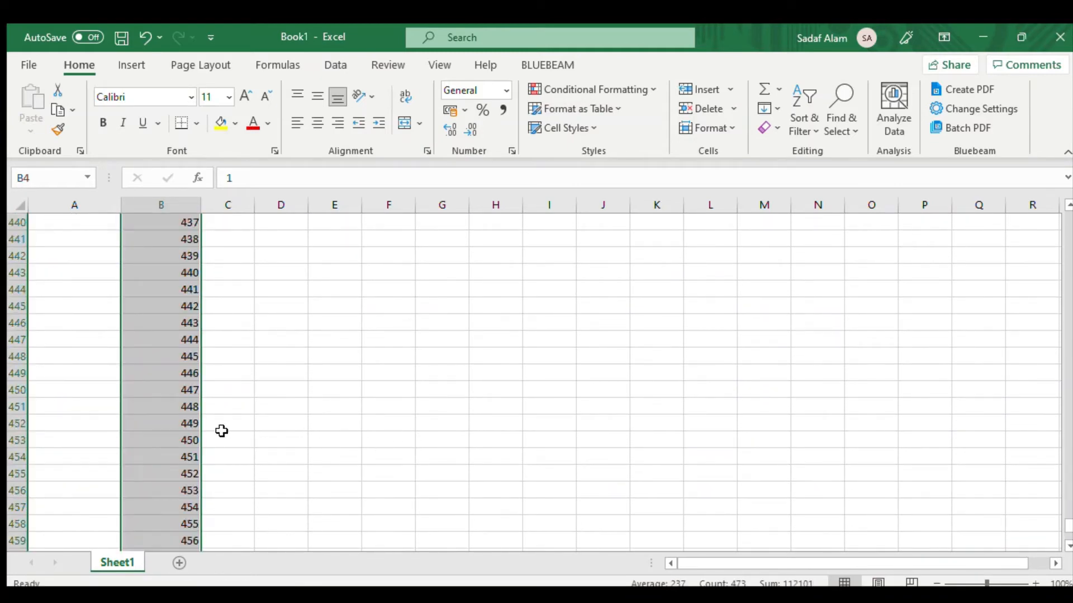
scroll(227, 434, "up", 20)
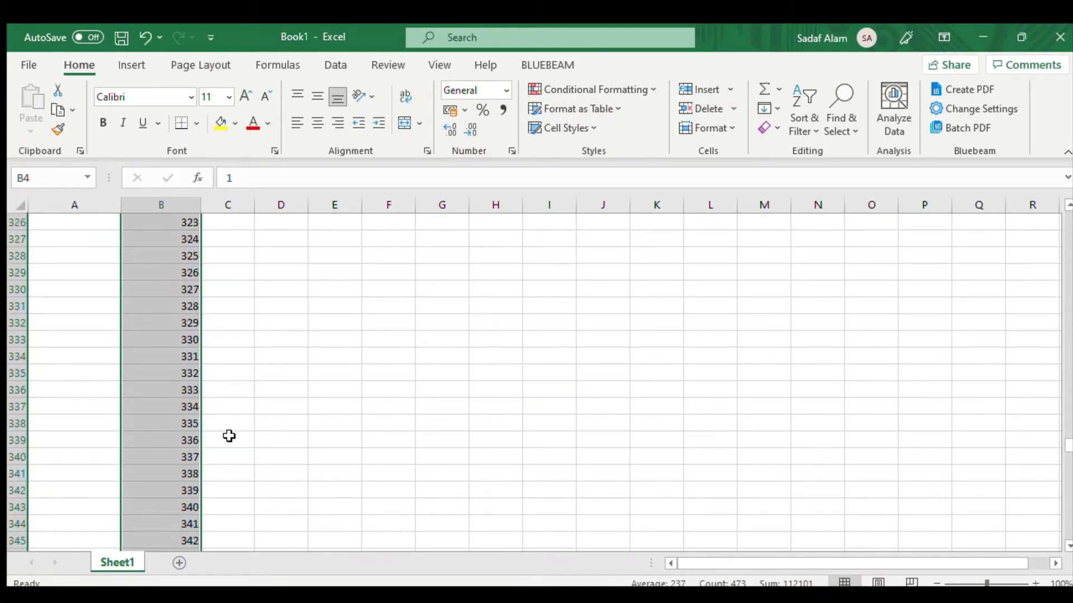
scroll(229, 436, "up", 20)
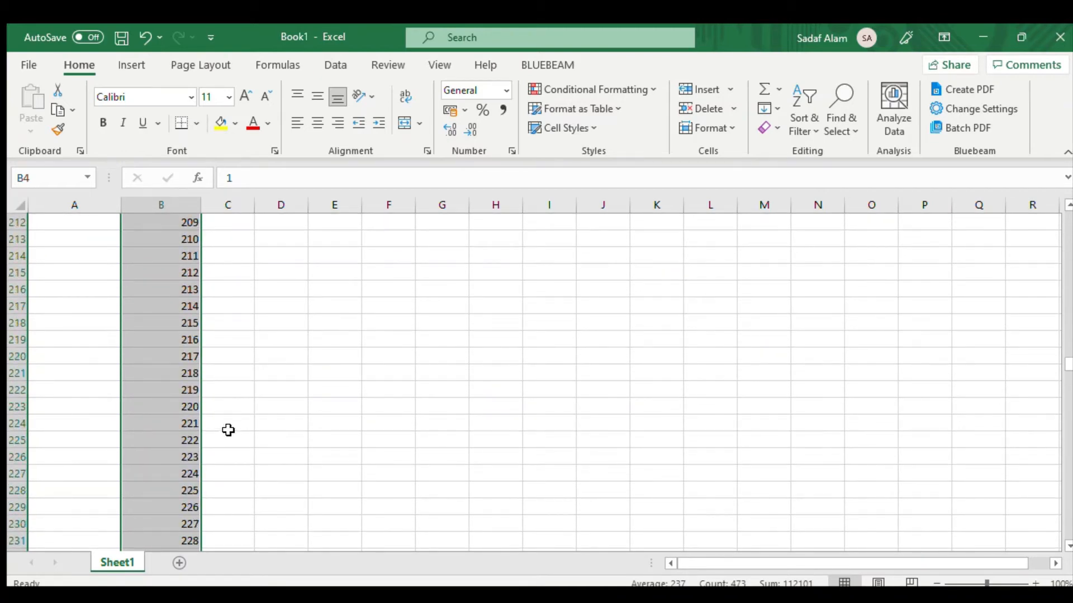
left_click_drag(1066, 343, 1067, 217)
left_click(181, 272)
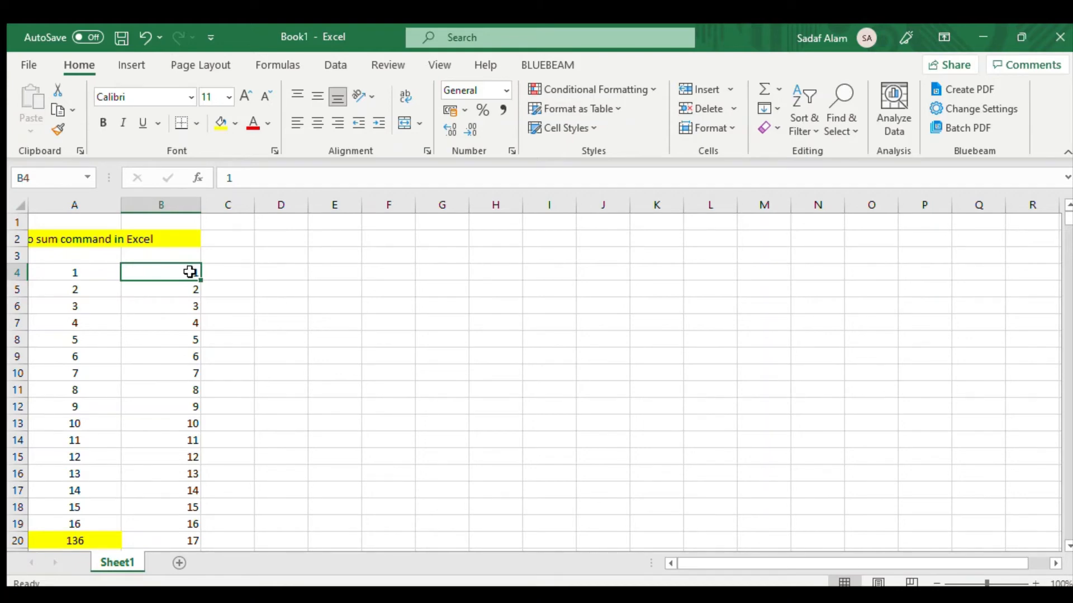
scroll(191, 273, "down", 3)
scroll(191, 289, "up", 3)
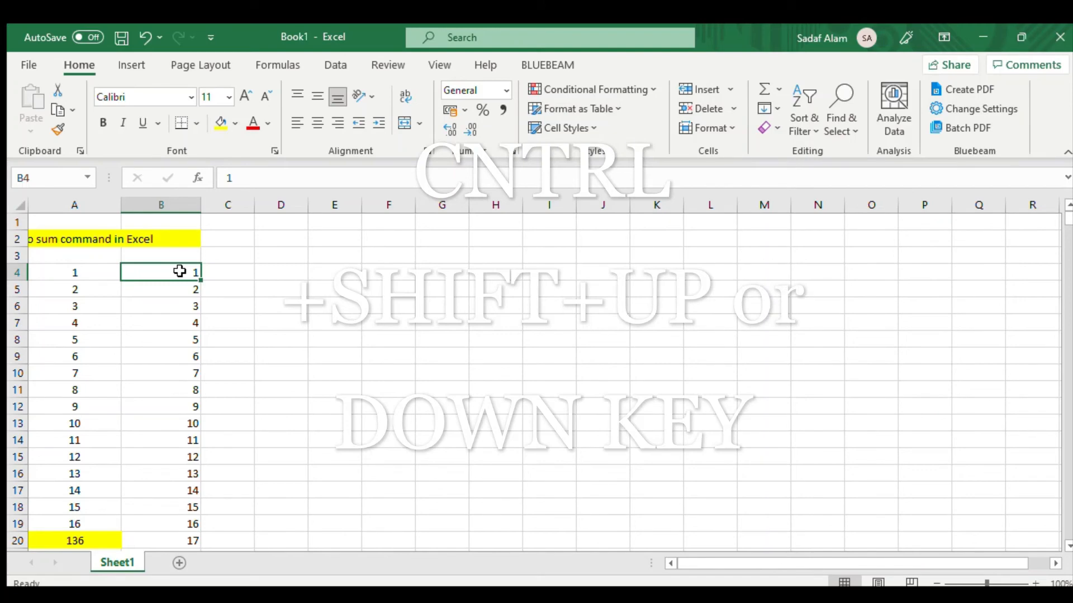
key("ctrl+shift+Down")
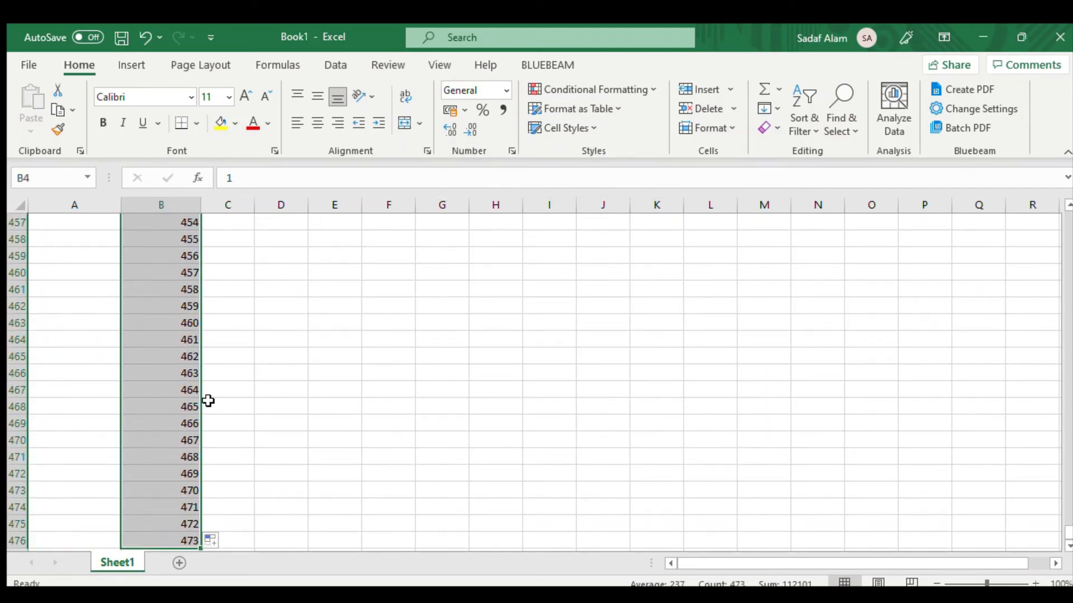
scroll(208, 400, "down", 2)
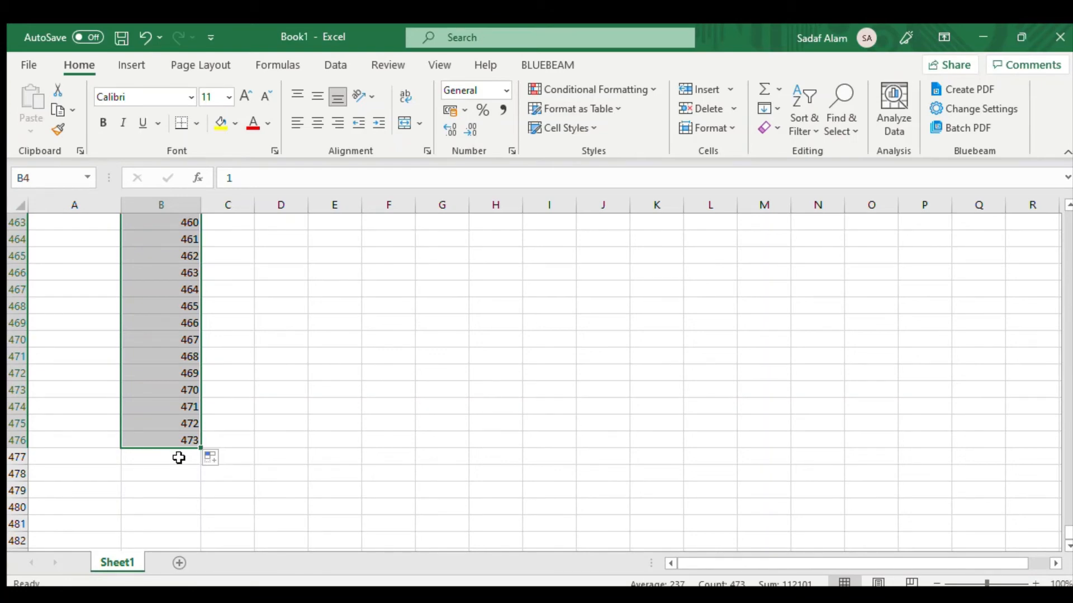
Enter a SUM formula in B477 that totals the series in B4:B476.
left_click(179, 457)
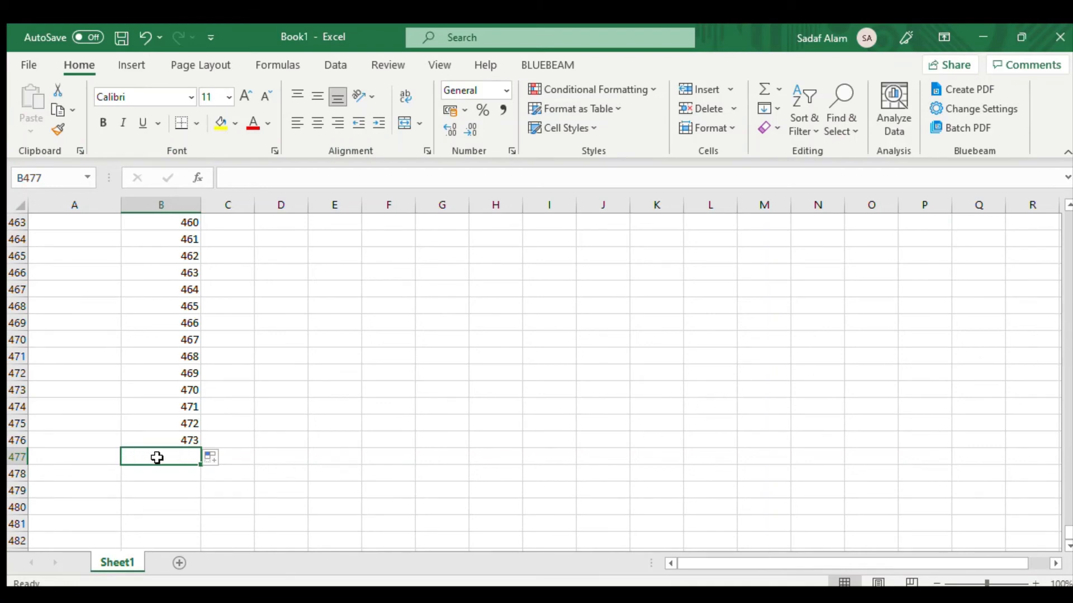
type("=sum")
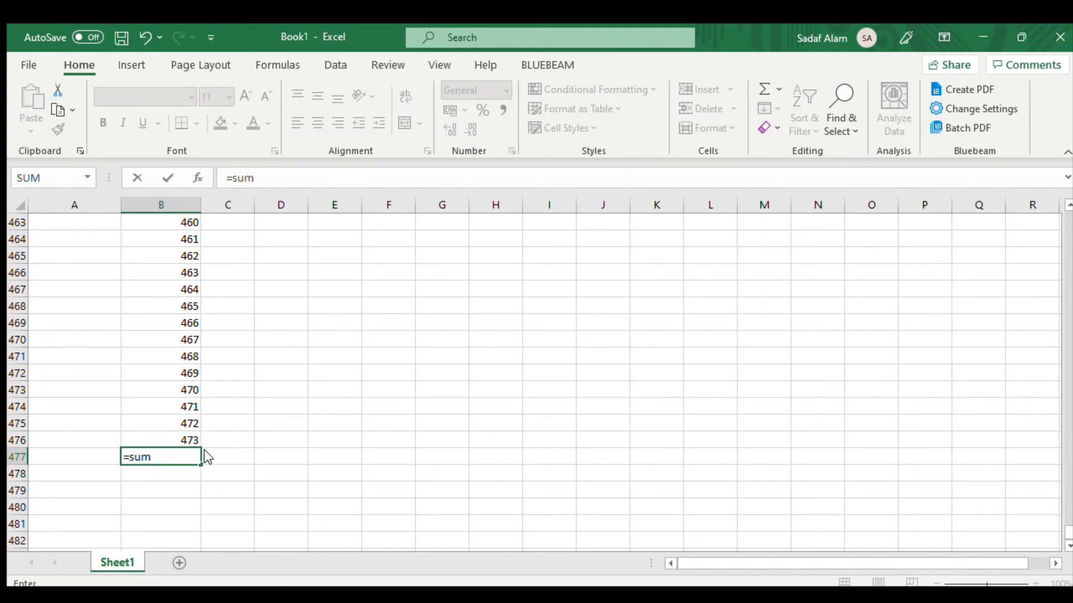
key("Tab")
left_click(169, 440)
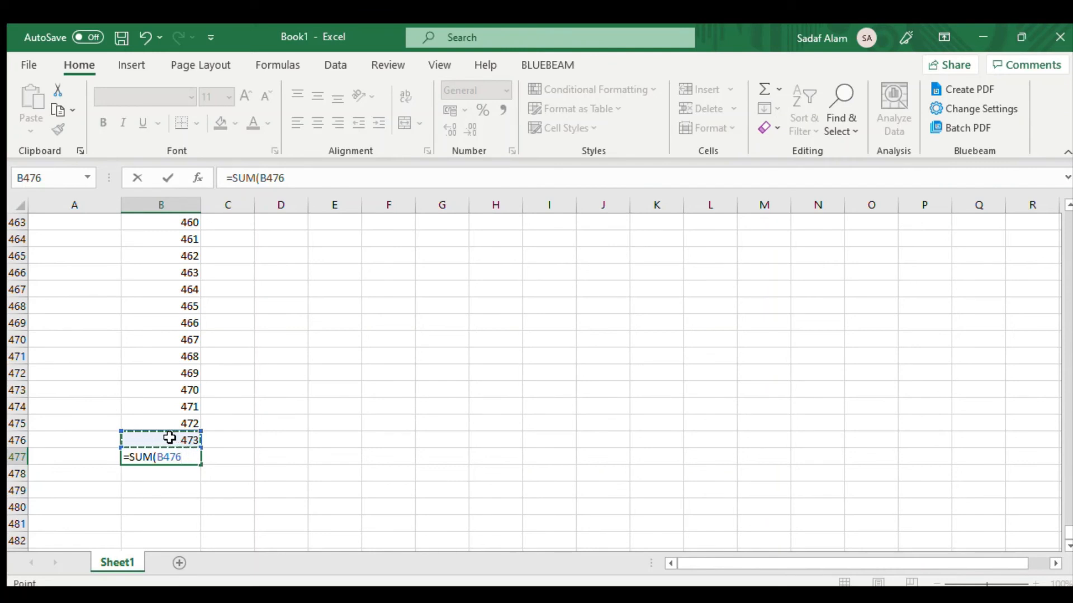
key("ctrl+shift+Up")
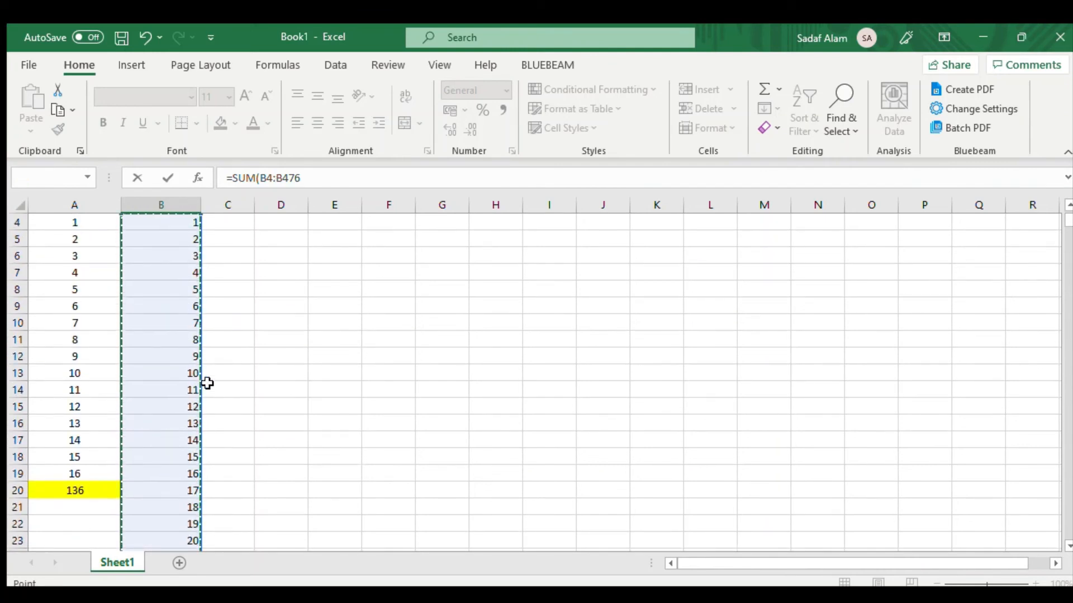
scroll(194, 326, "up", 1)
scroll(194, 323, "down", 5)
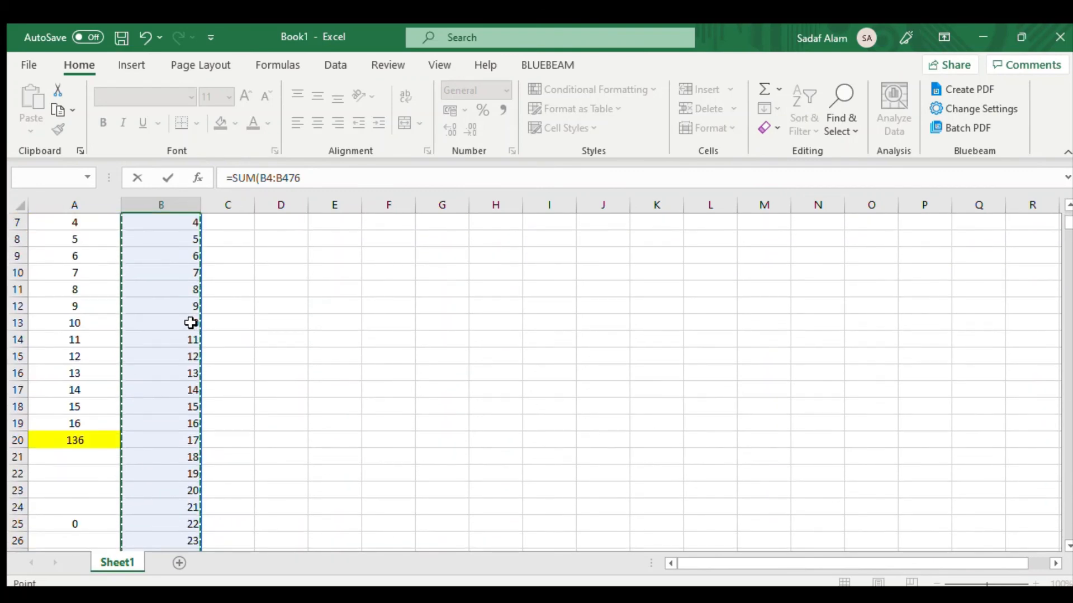
key("Return")
Fill the total cell B477 with yellow.
scroll(190, 322, "down", 3)
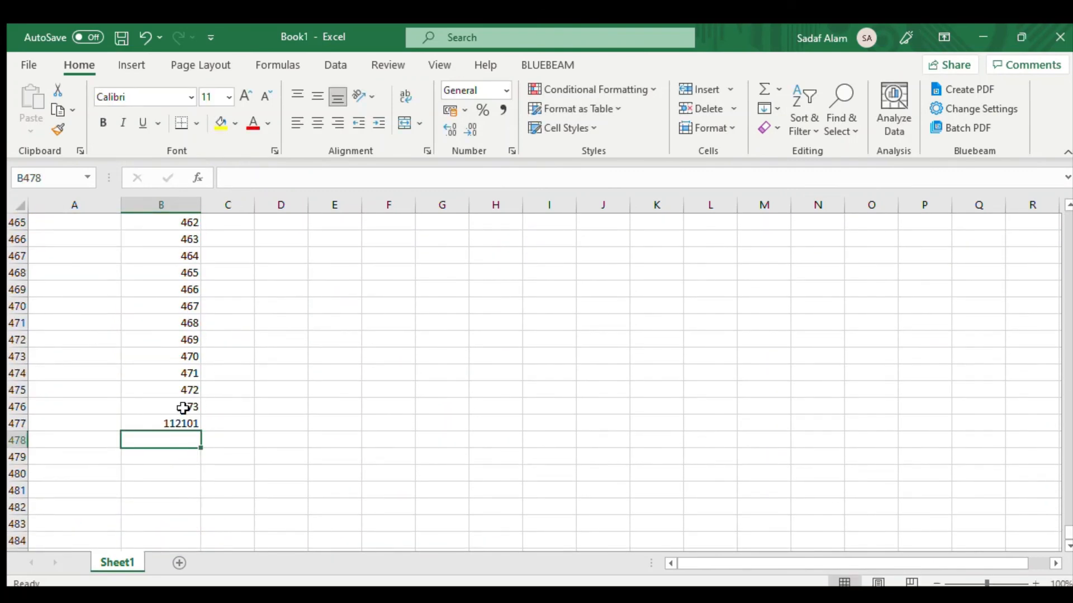
key("Up")
left_click(221, 123)
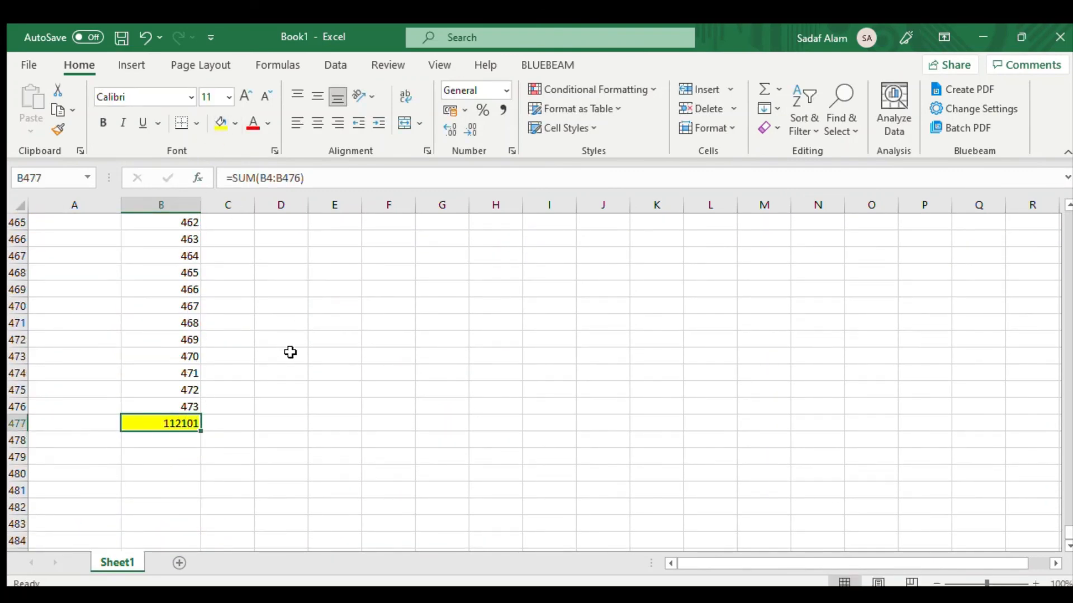